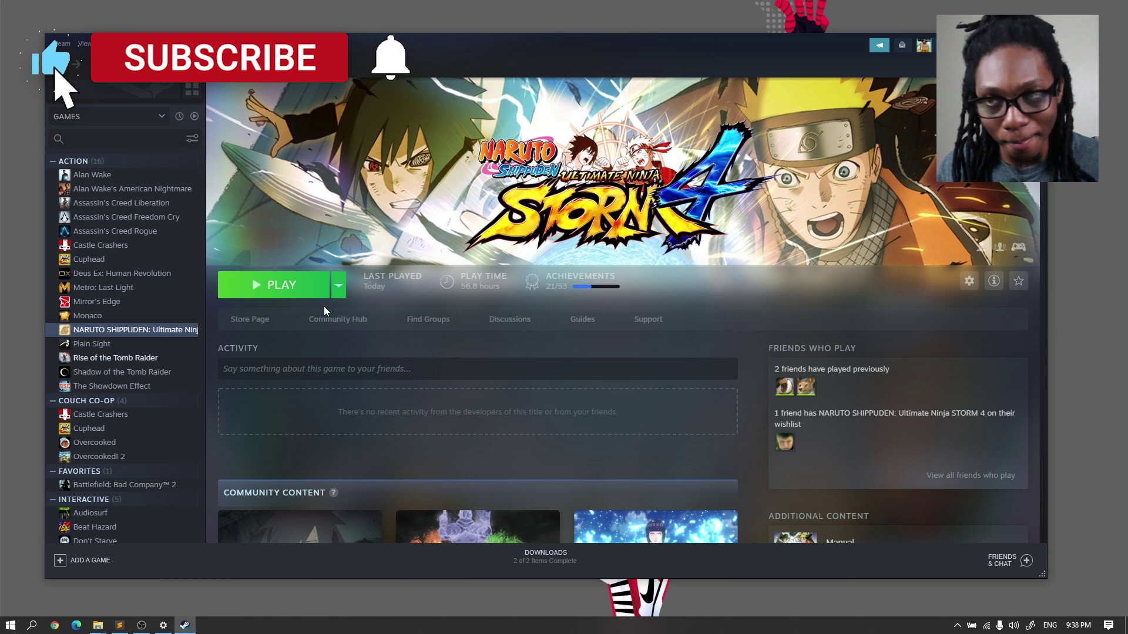
Step: Launch Naruto Storm 4 from its Steam library page, then stop the running game
{"action": "left_click", "coordinate": [297, 288]}
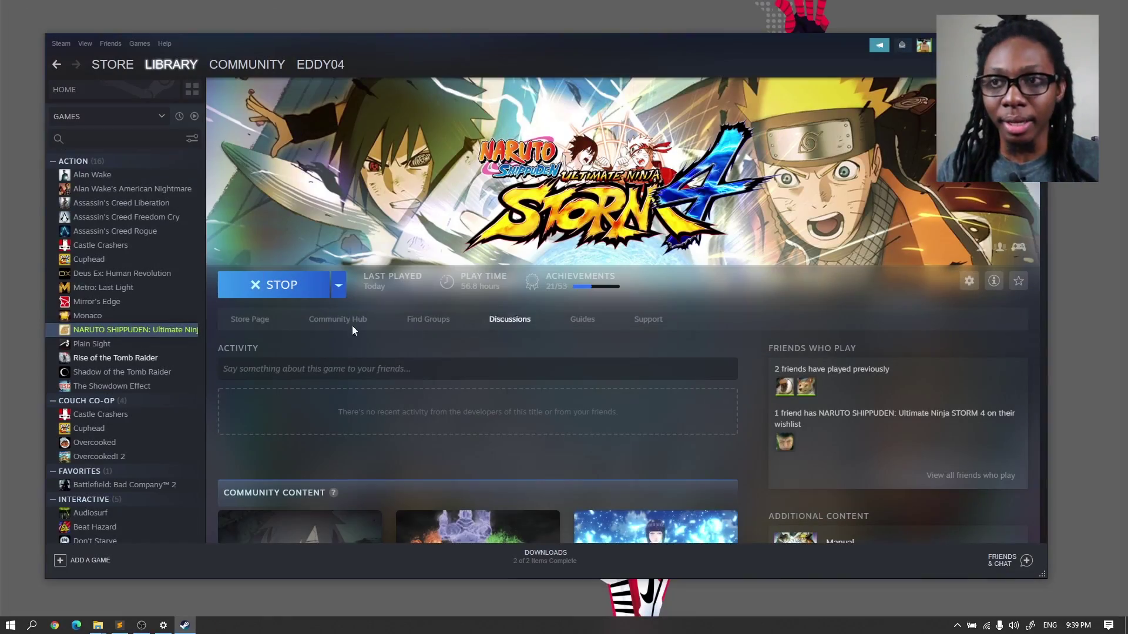
{"action": "left_click", "coordinate": [275, 286]}
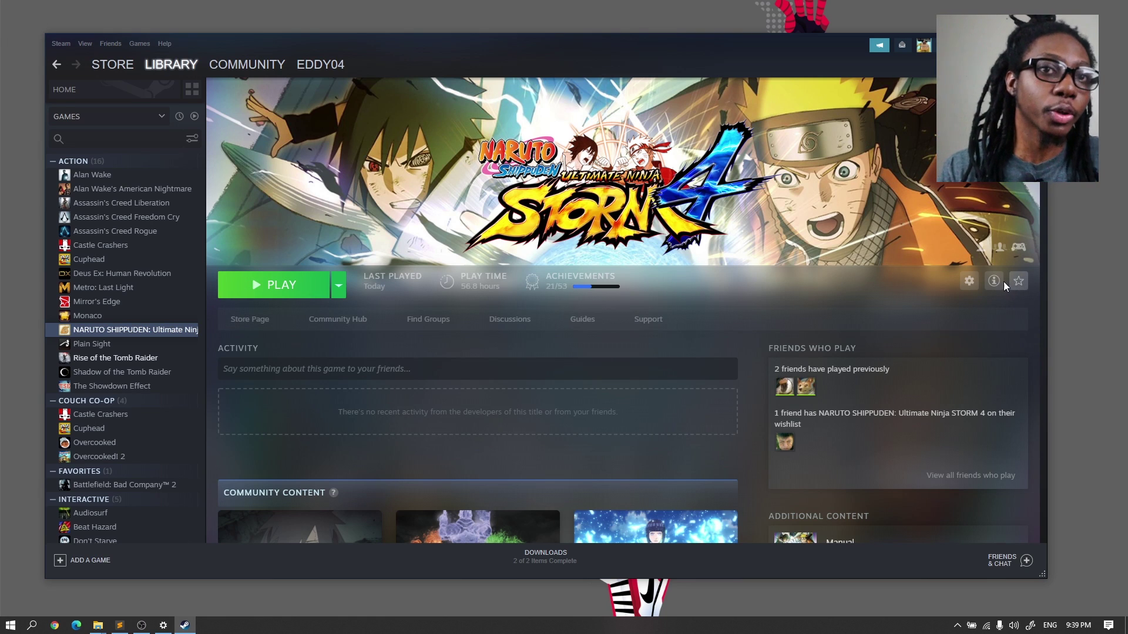
Step: Open the local files of NARUTO SHIPPUDEN Ultimate Ninja STORM 4 through the gear icon's Manage menu
{"action": "left_click", "coordinate": [968, 280]}
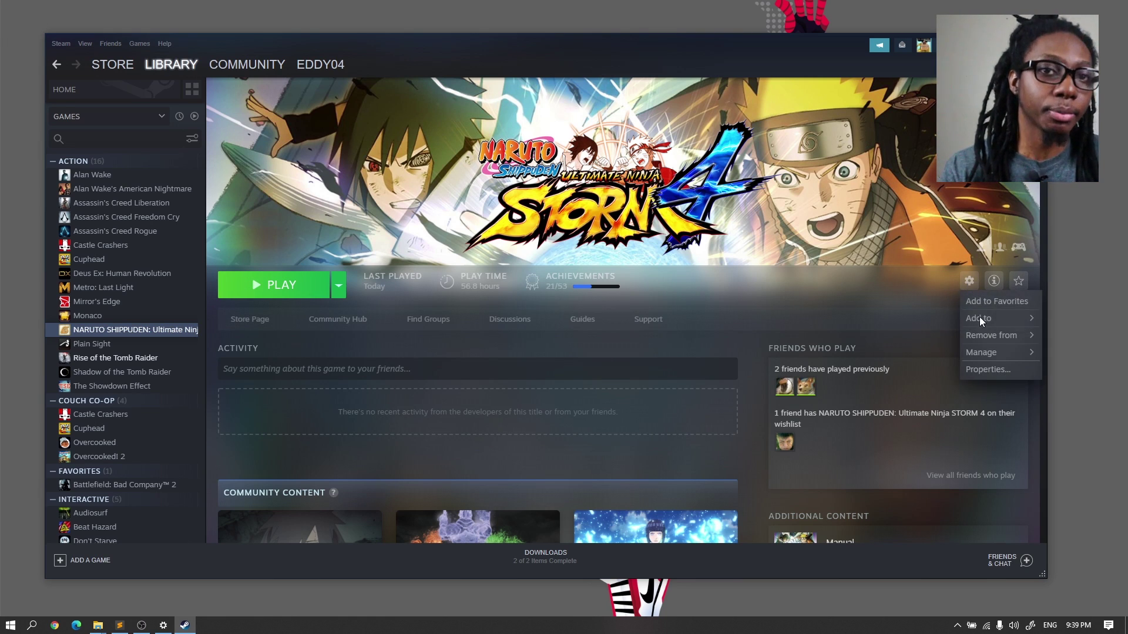
{"action": "mouse_move", "coordinate": [985, 353]}
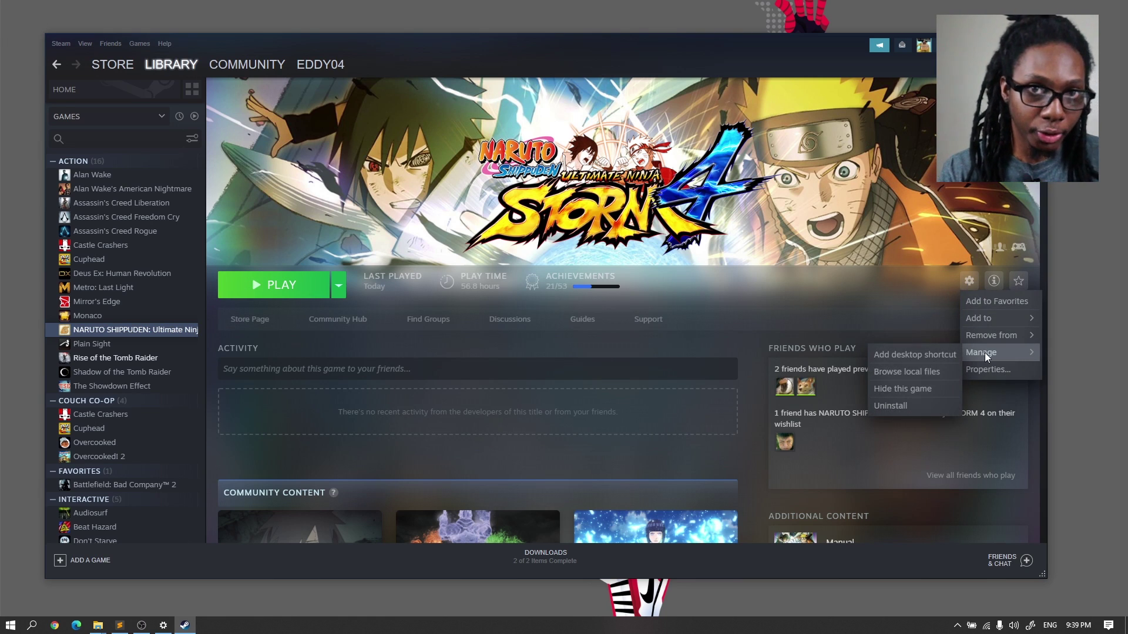
{"action": "left_click", "coordinate": [891, 375]}
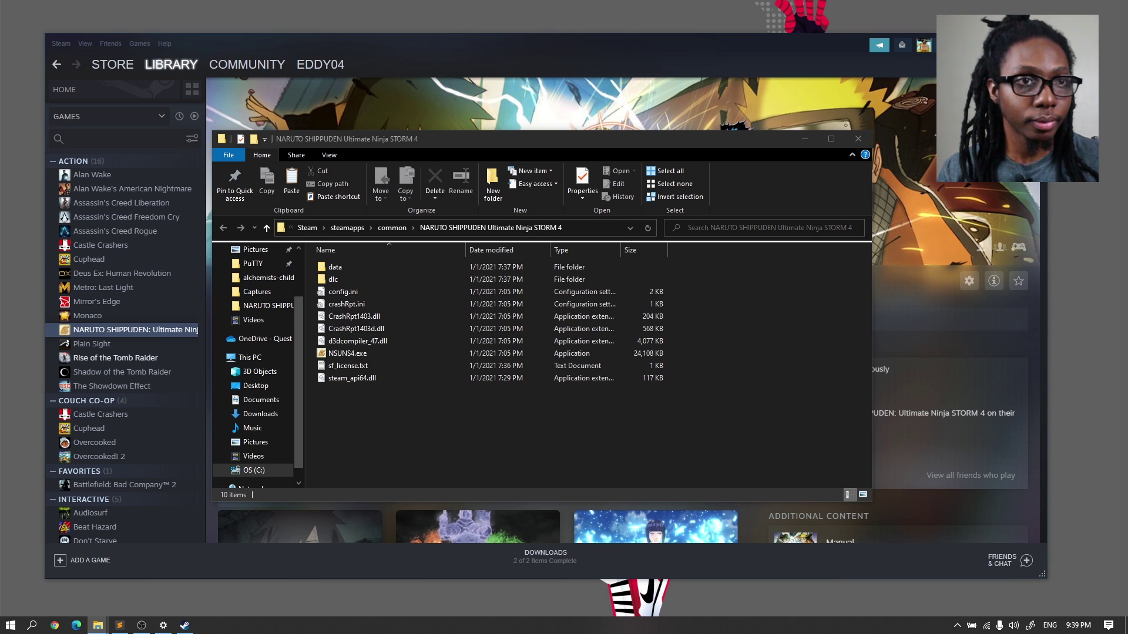
Step: Paste x360ce_x64.exe into the game folder and run it as administrator
{"action": "left_click", "coordinate": [540, 435]}
{"action": "key", "text": "ctrl+v"}
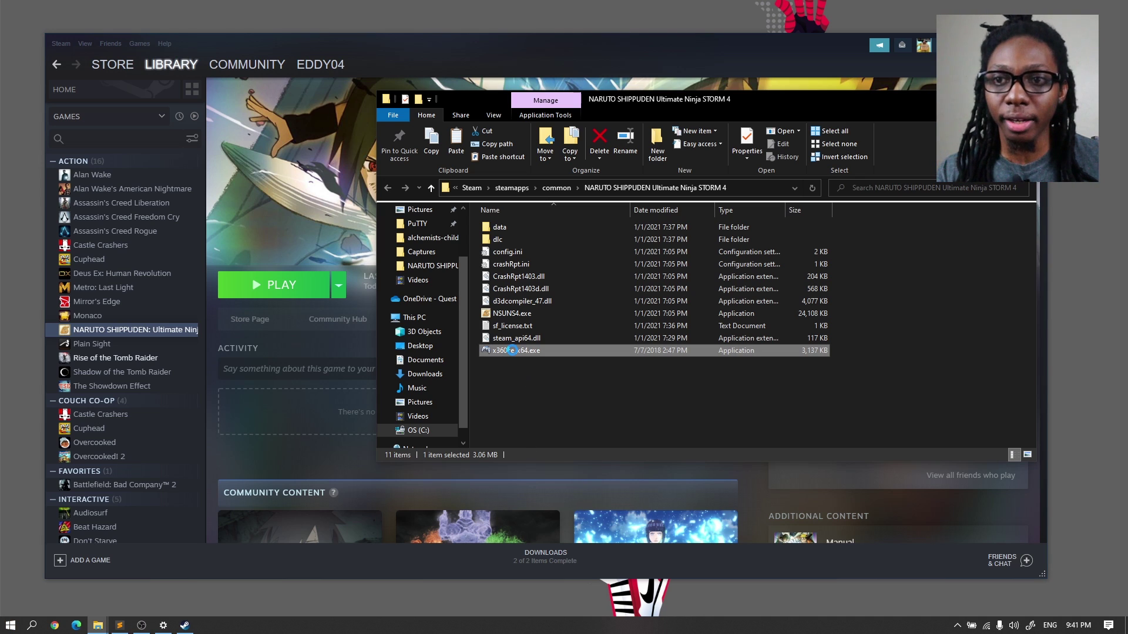
{"action": "right_click", "coordinate": [513, 351]}
{"action": "left_click", "coordinate": [449, 80]}
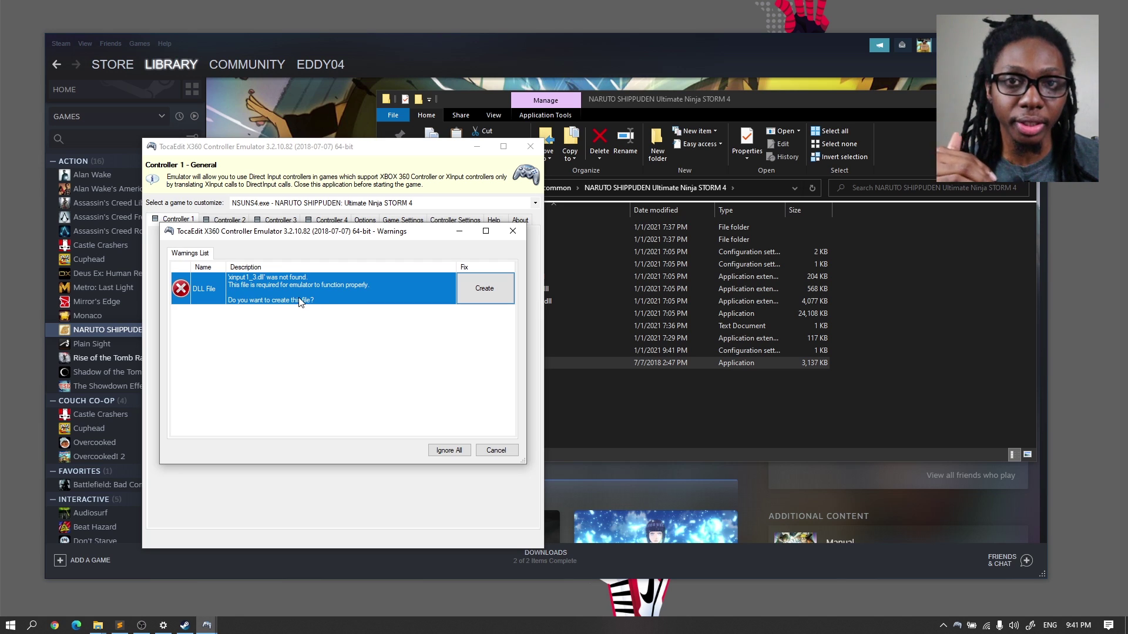
Step: Create xinput1_3.dll, finish the New Device Detected wizard for the wireless controller, and dismiss the error
{"action": "left_click", "coordinate": [485, 289]}
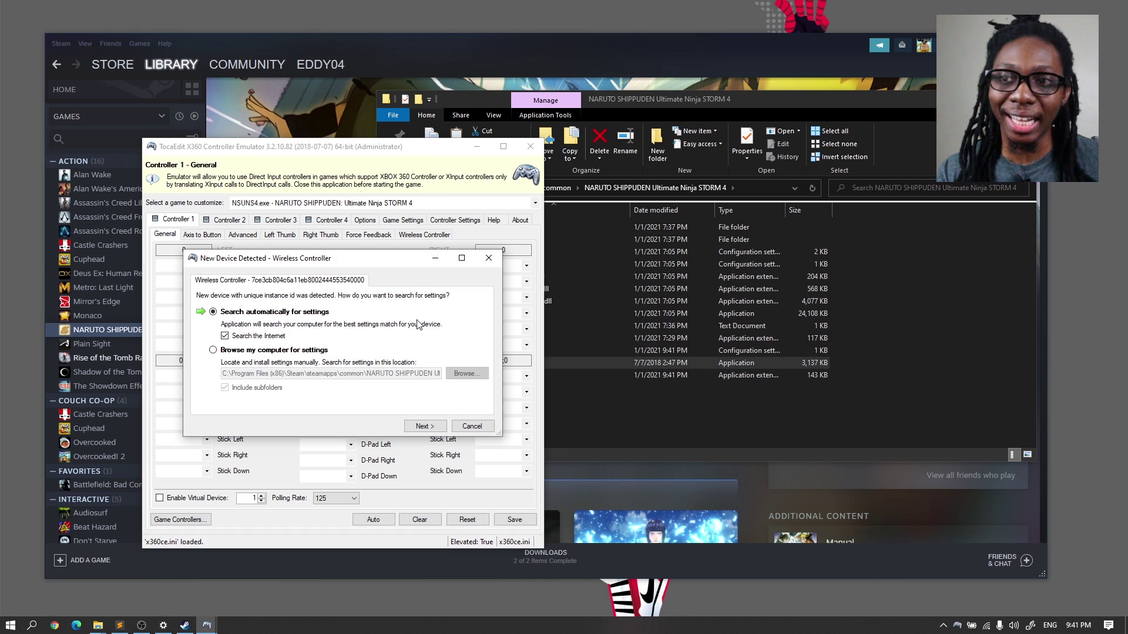
{"action": "left_click", "coordinate": [422, 428]}
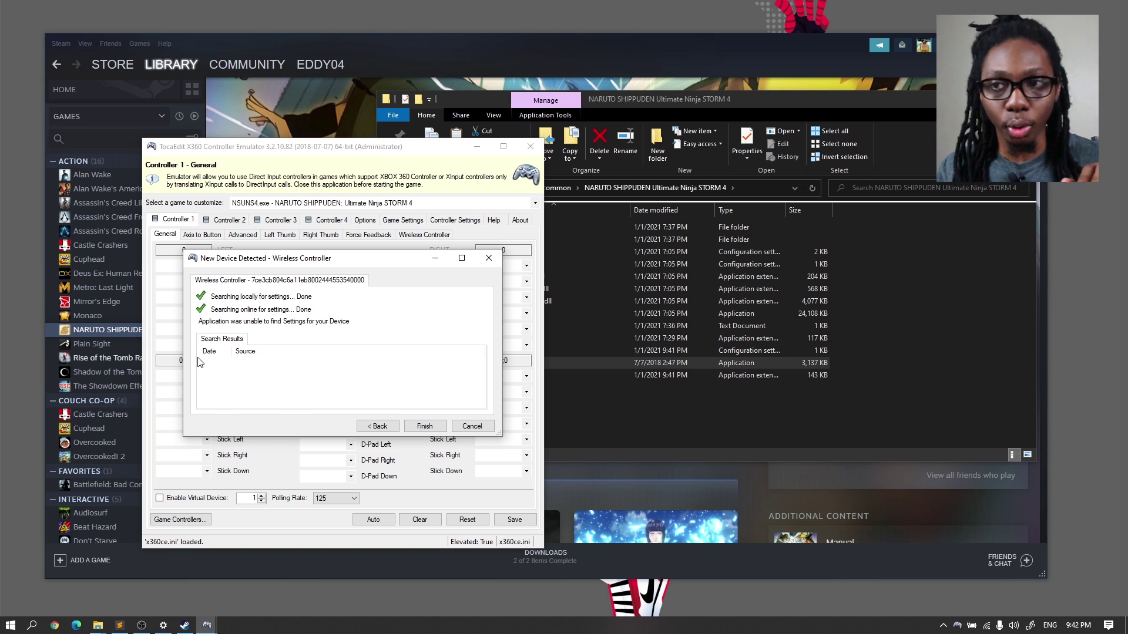
{"action": "left_click", "coordinate": [435, 429]}
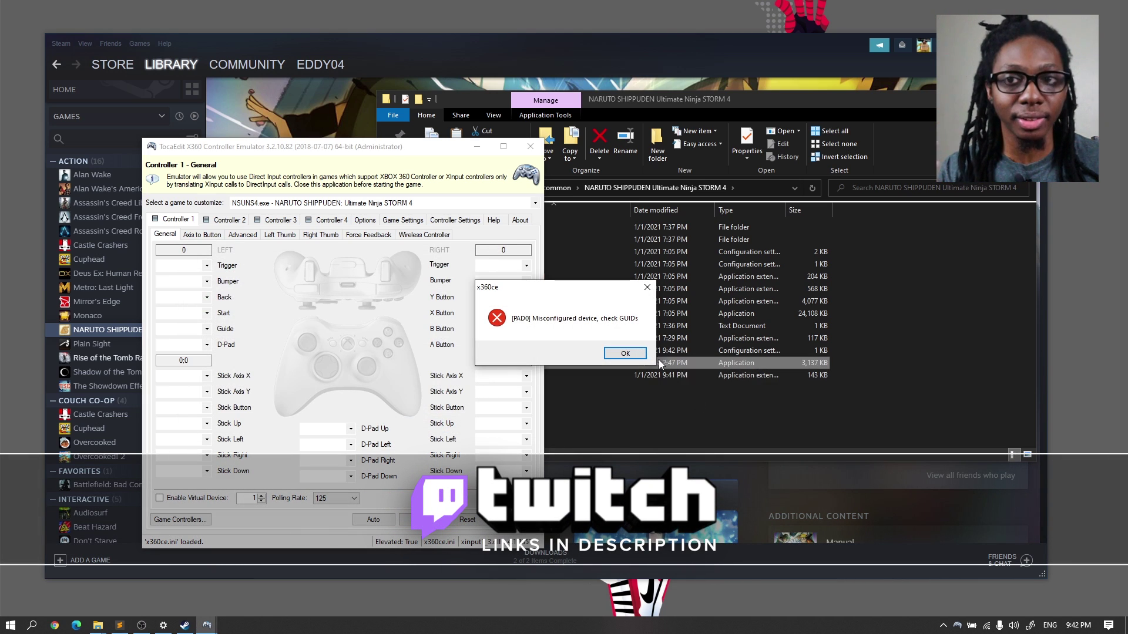
{"action": "left_click", "coordinate": [624, 354]}
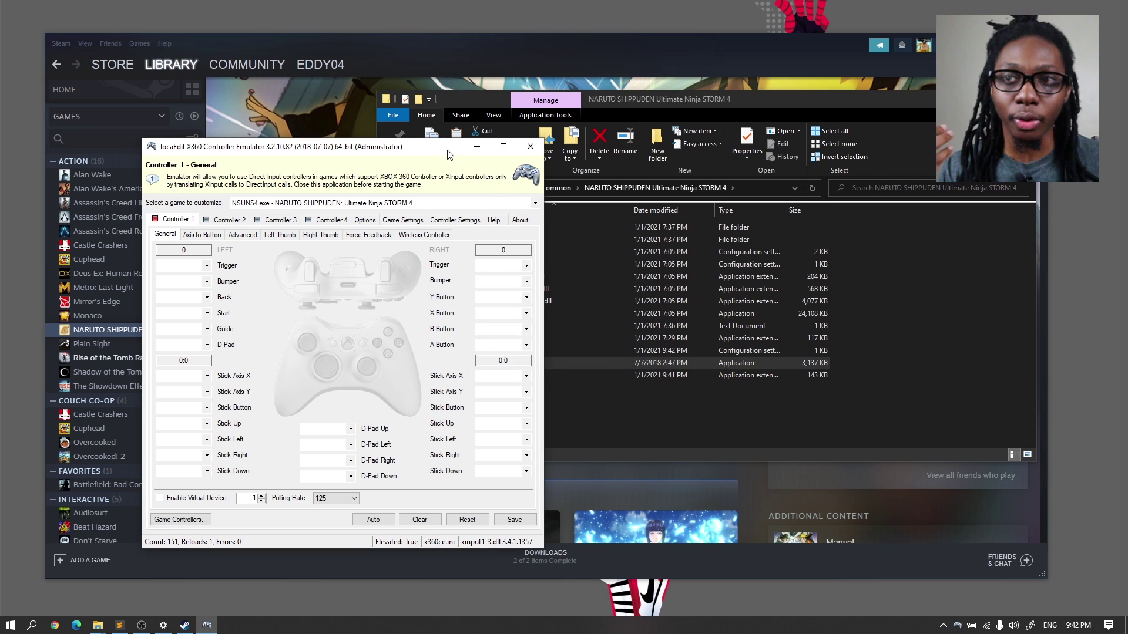
Step: Check the new x360ce.ini in the game folder, then clear Controller 1's settings and confirm Yes
{"action": "left_click_drag", "start_coordinate": [448, 155], "coordinate": [399, 90]}
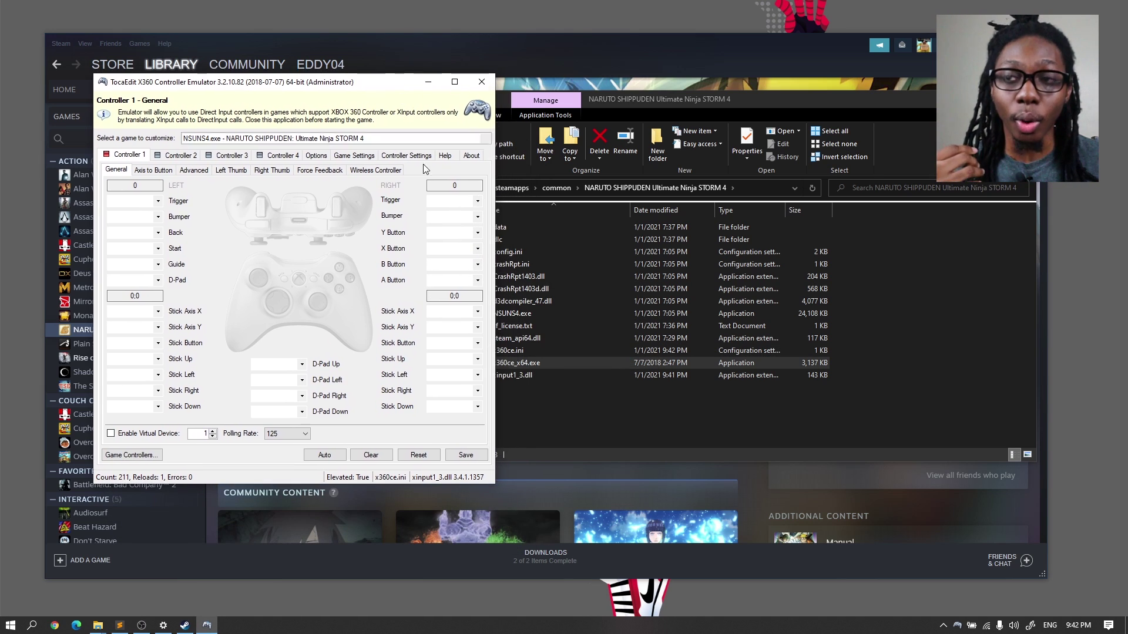
{"action": "left_click", "coordinate": [502, 352]}
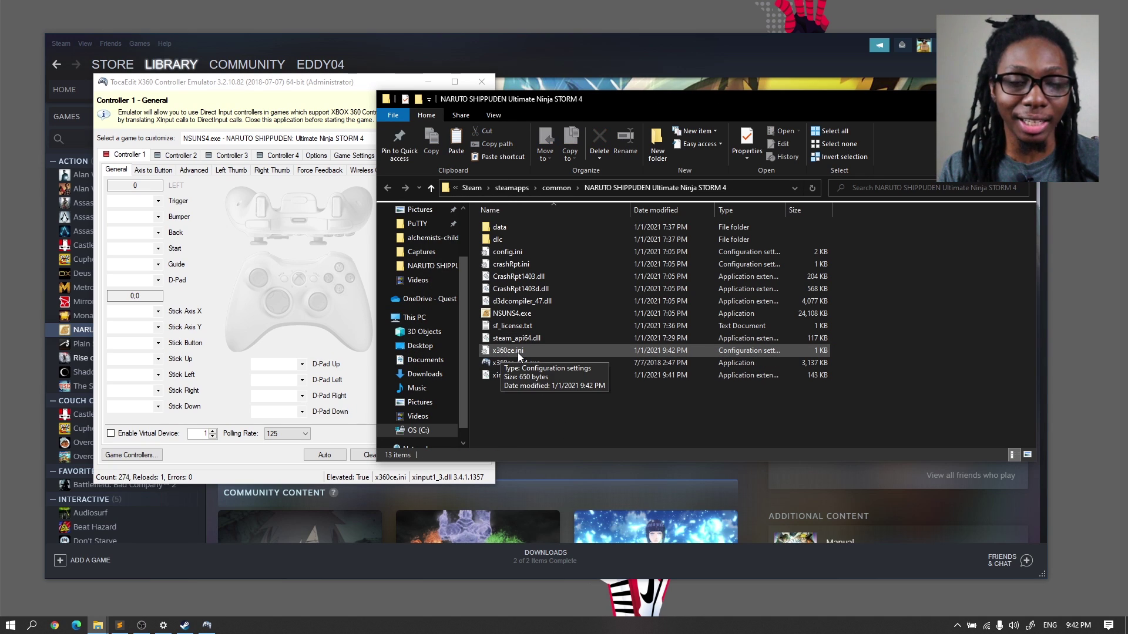
{"action": "left_click", "coordinate": [268, 456]}
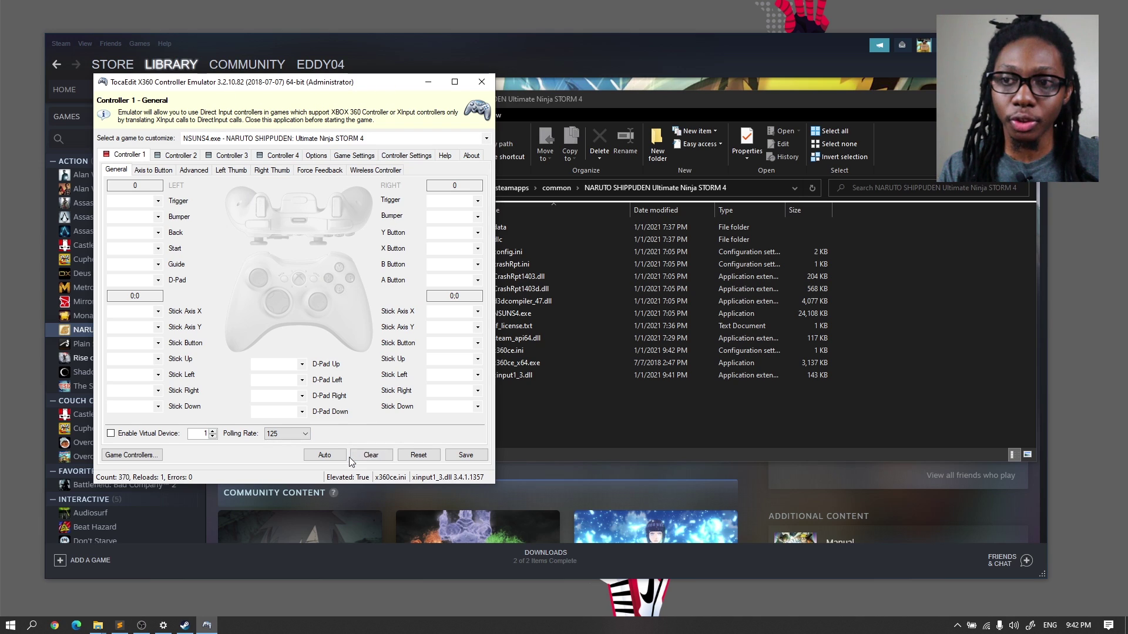
{"action": "left_click", "coordinate": [374, 459]}
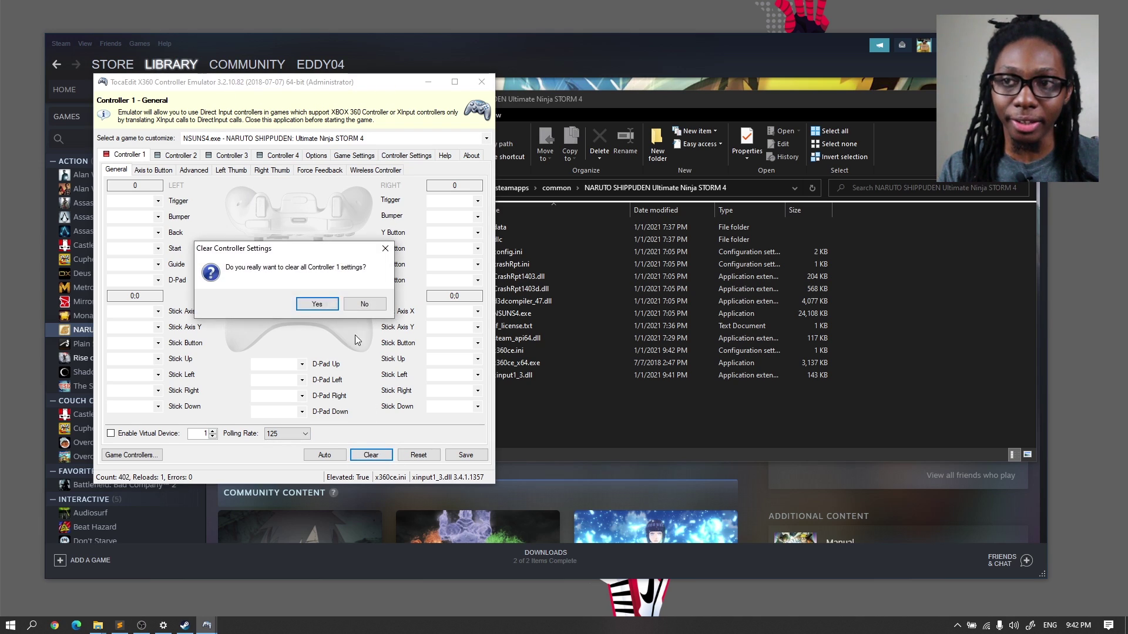
{"action": "left_click", "coordinate": [317, 306]}
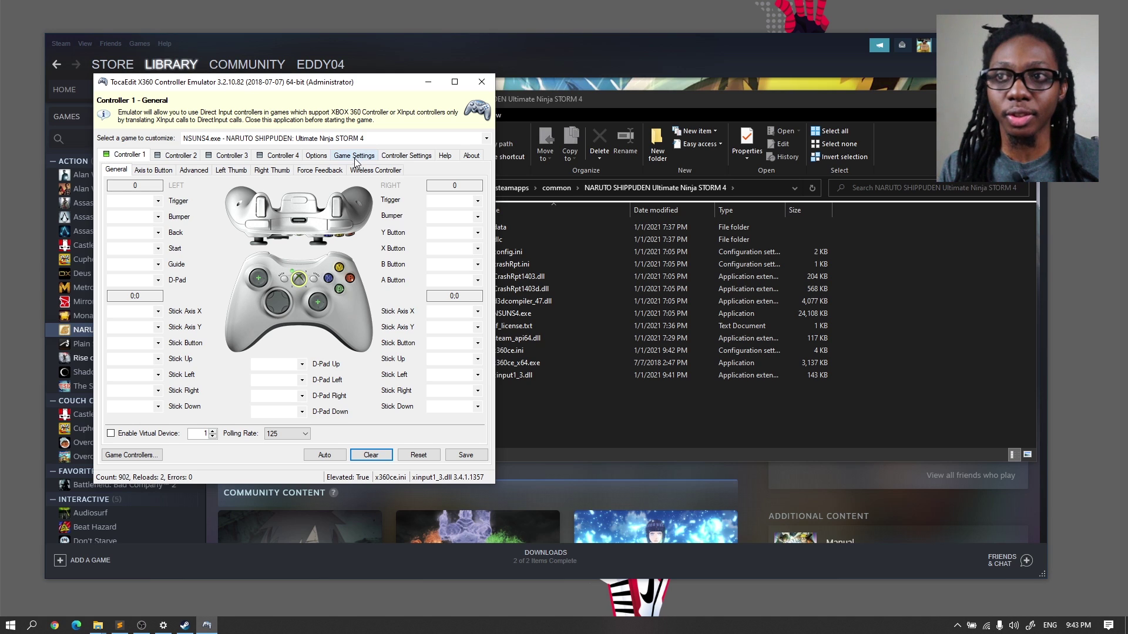
{"action": "left_click", "coordinate": [405, 155]}
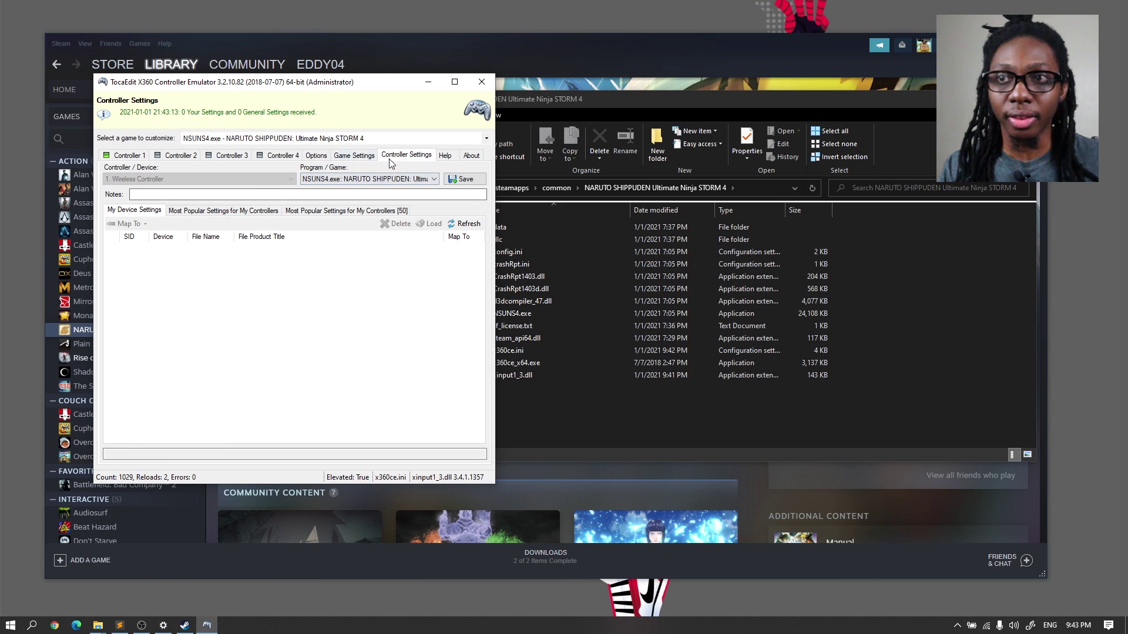
{"action": "left_click", "coordinate": [311, 212]}
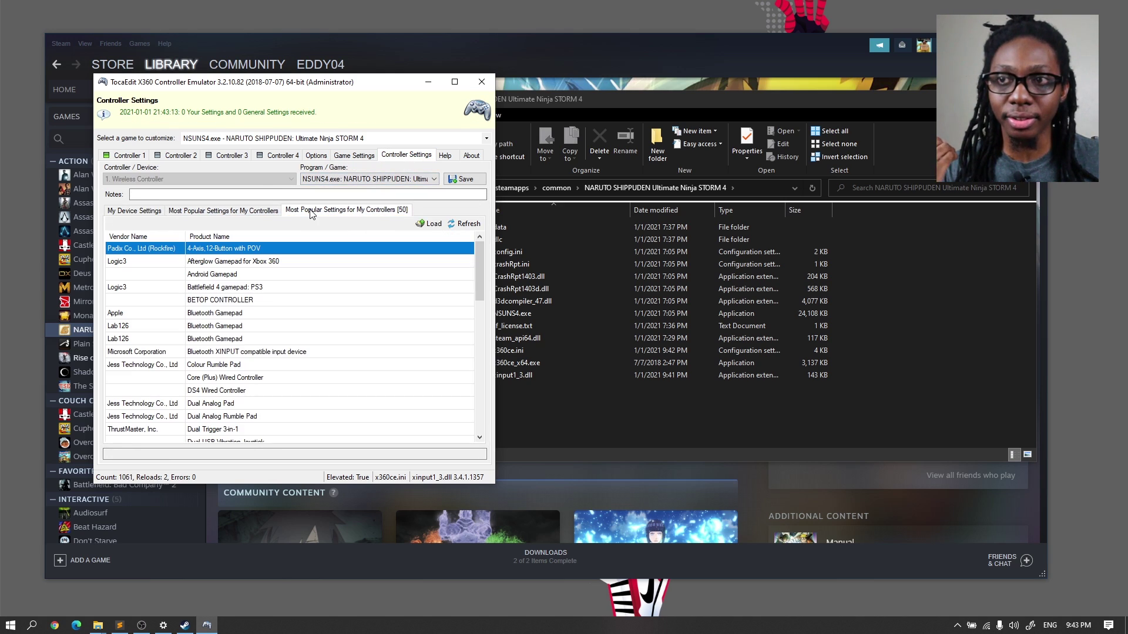
{"action": "scroll", "coordinate": [233, 316], "scroll_direction": "down", "scroll_amount": 10}
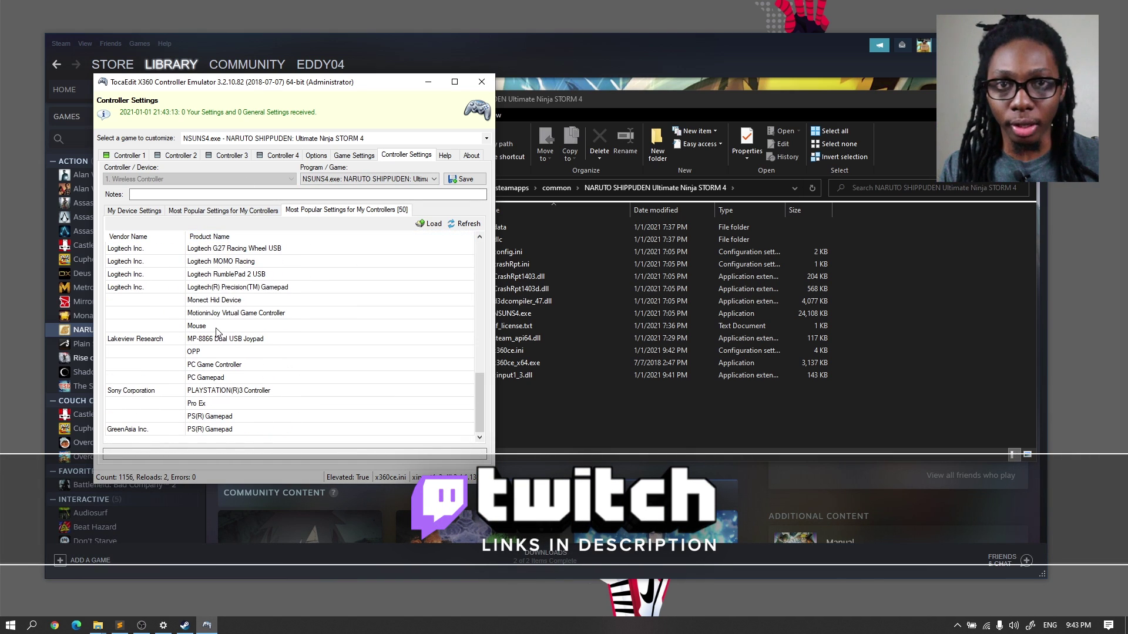
{"action": "scroll", "coordinate": [205, 355], "scroll_direction": "up", "scroll_amount": 15}
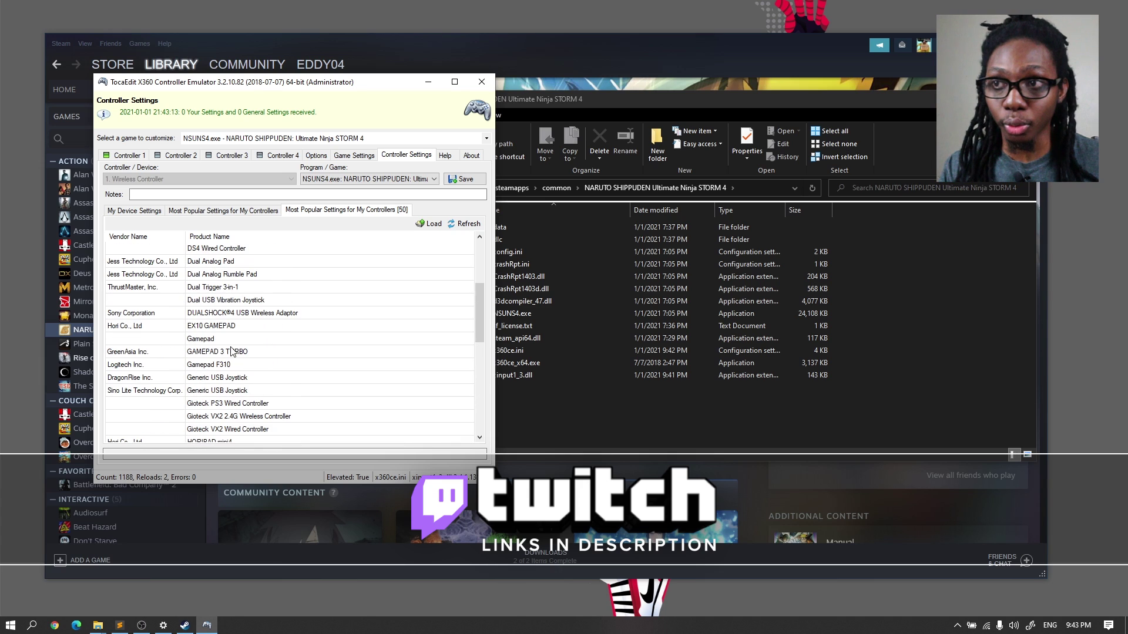
{"action": "scroll", "coordinate": [185, 405], "scroll_direction": "down", "scroll_amount": 3}
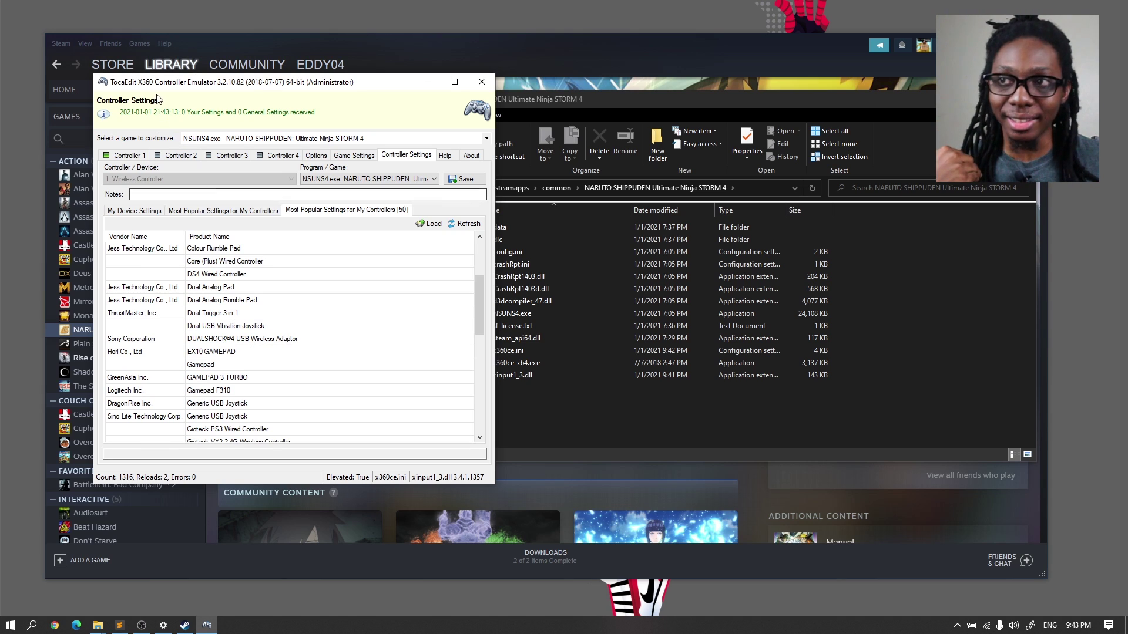
{"action": "left_click", "coordinate": [123, 155]}
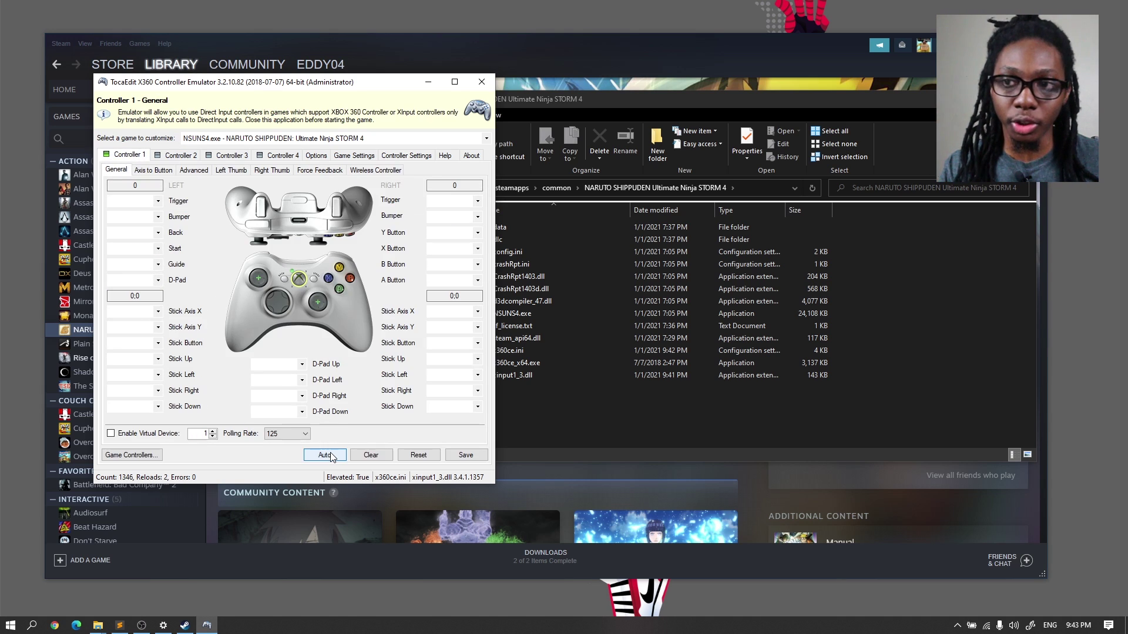
Step: Auto-fill Controller 1's button and axis mappings and confirm with Yes
{"action": "left_click", "coordinate": [325, 455]}
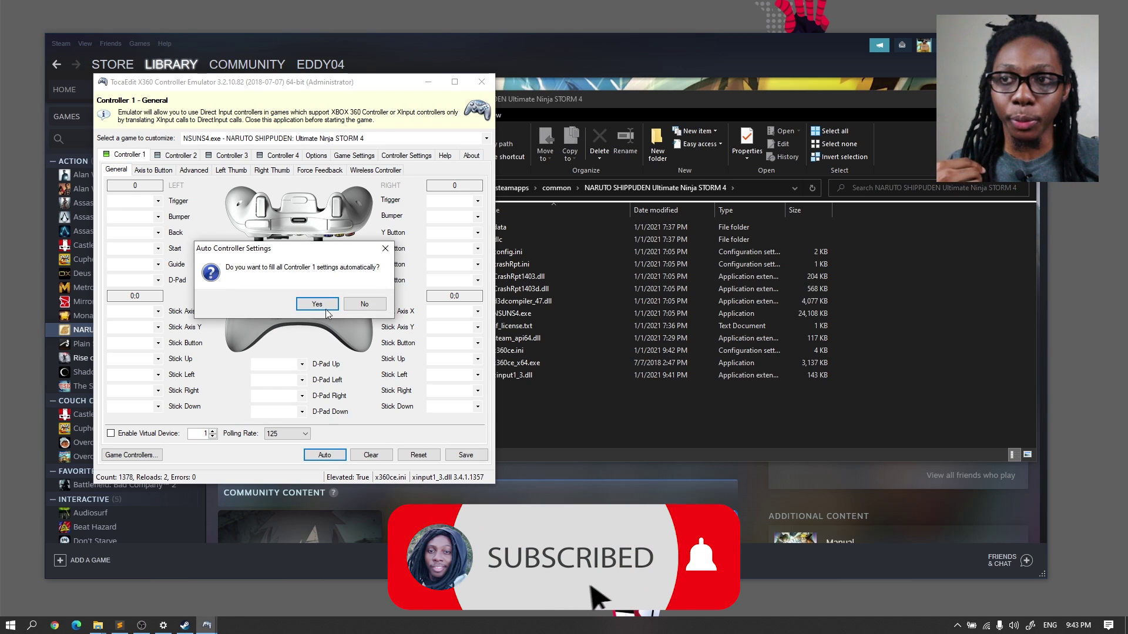
{"action": "left_click", "coordinate": [317, 303]}
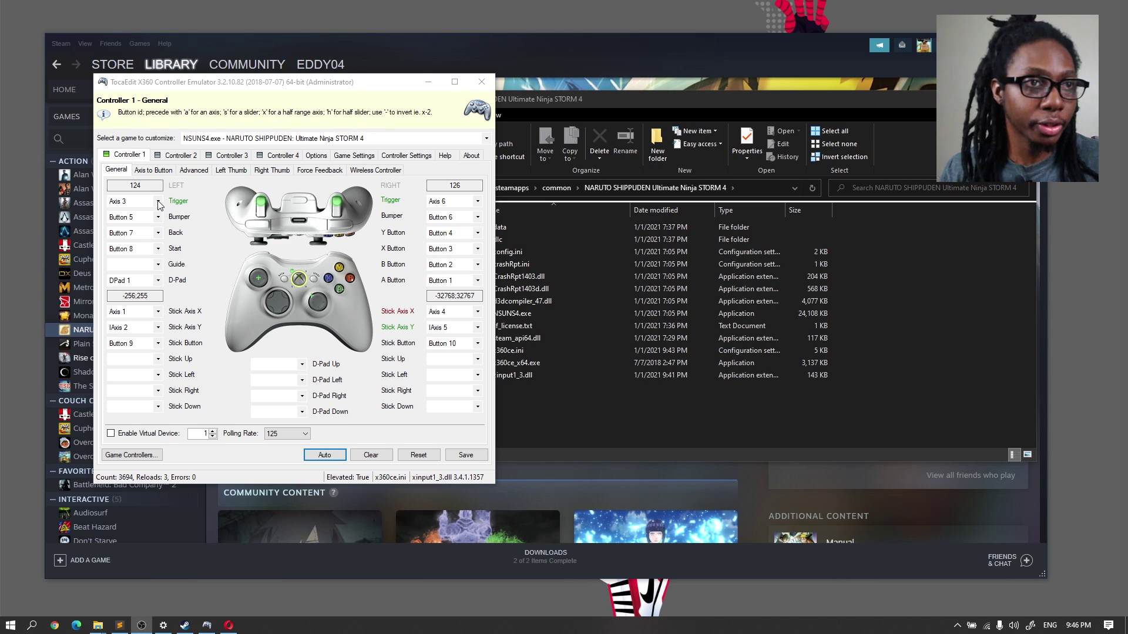
Step: Map left trigger to Axis 4, right trigger to Axis 5, Back to Button 9, Start to Button 10
{"action": "left_click", "coordinate": [158, 202]}
{"action": "mouse_move", "coordinate": [141, 254]}
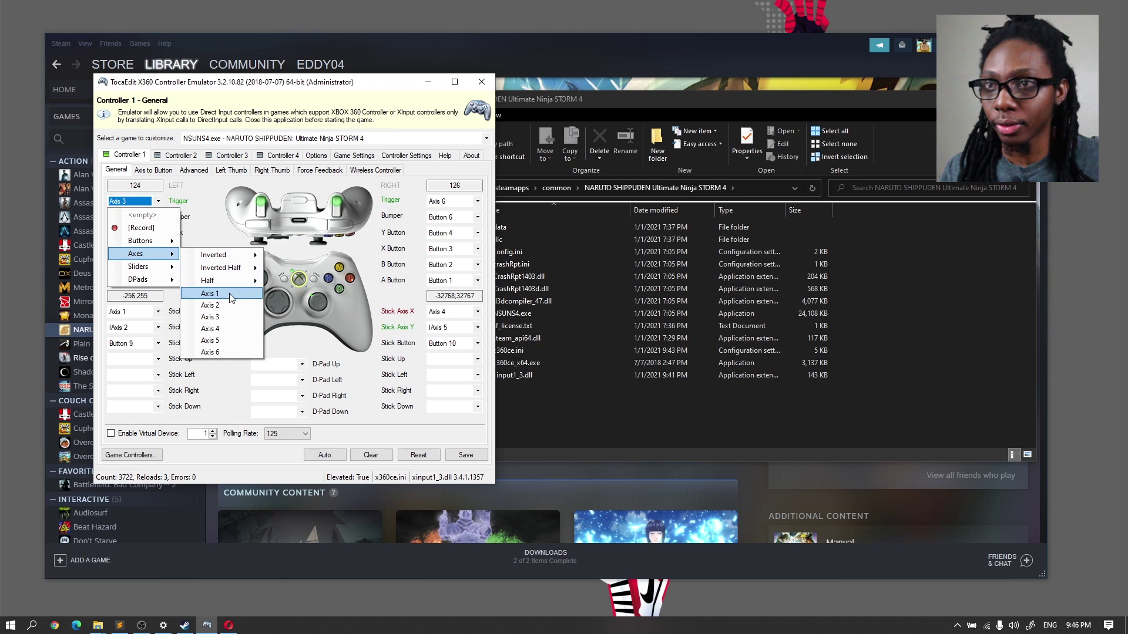
{"action": "left_click", "coordinate": [210, 329]}
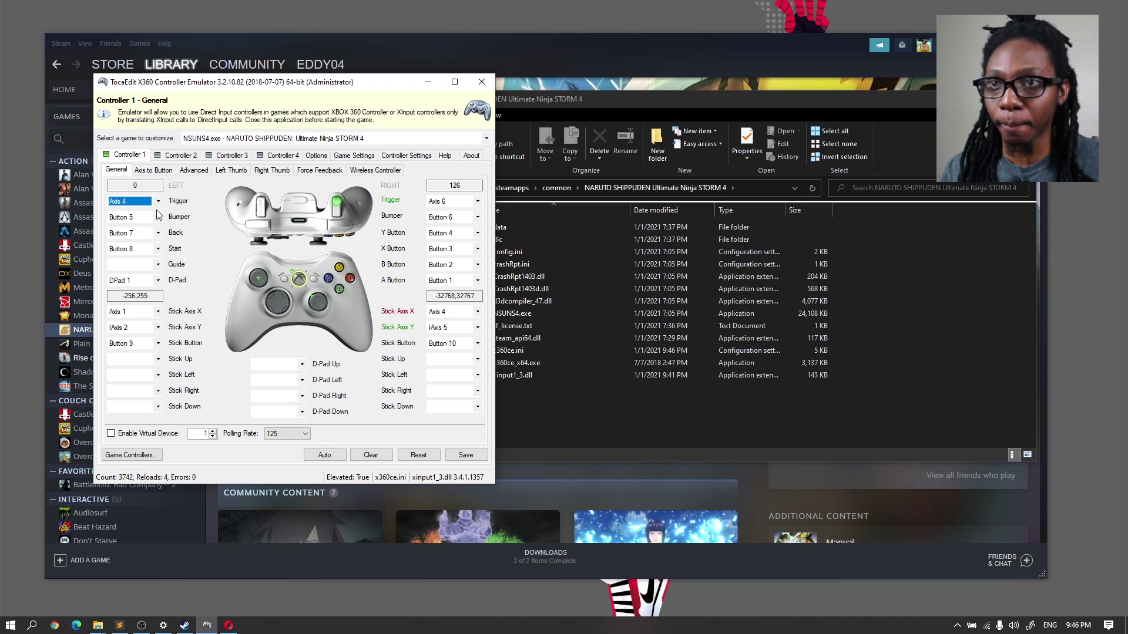
{"action": "left_click", "coordinate": [478, 201]}
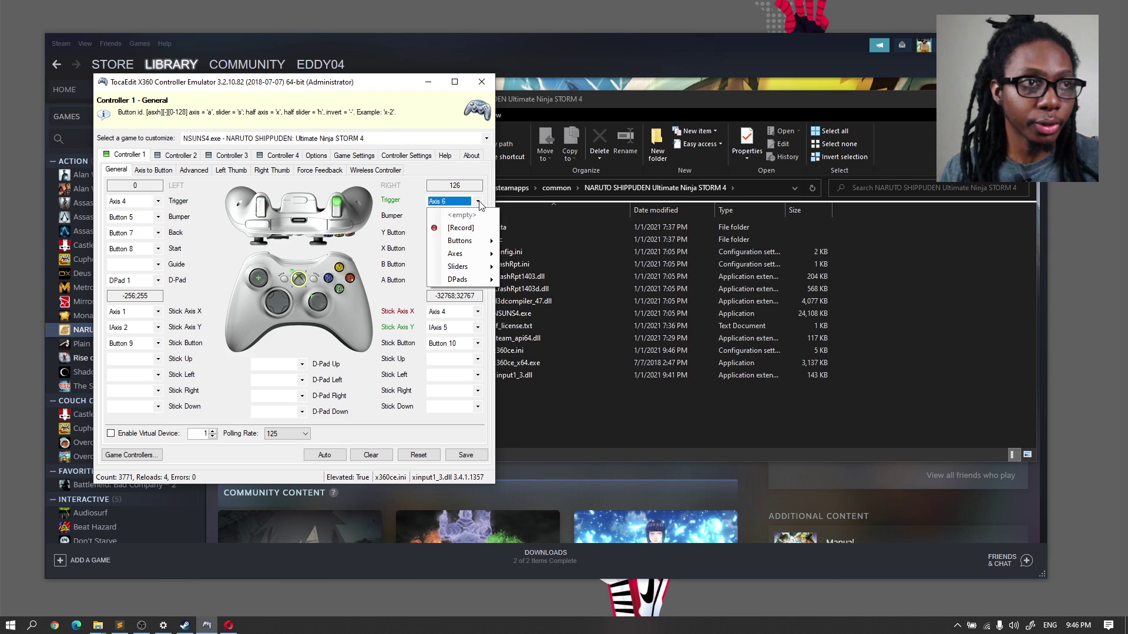
{"action": "mouse_move", "coordinate": [487, 255]}
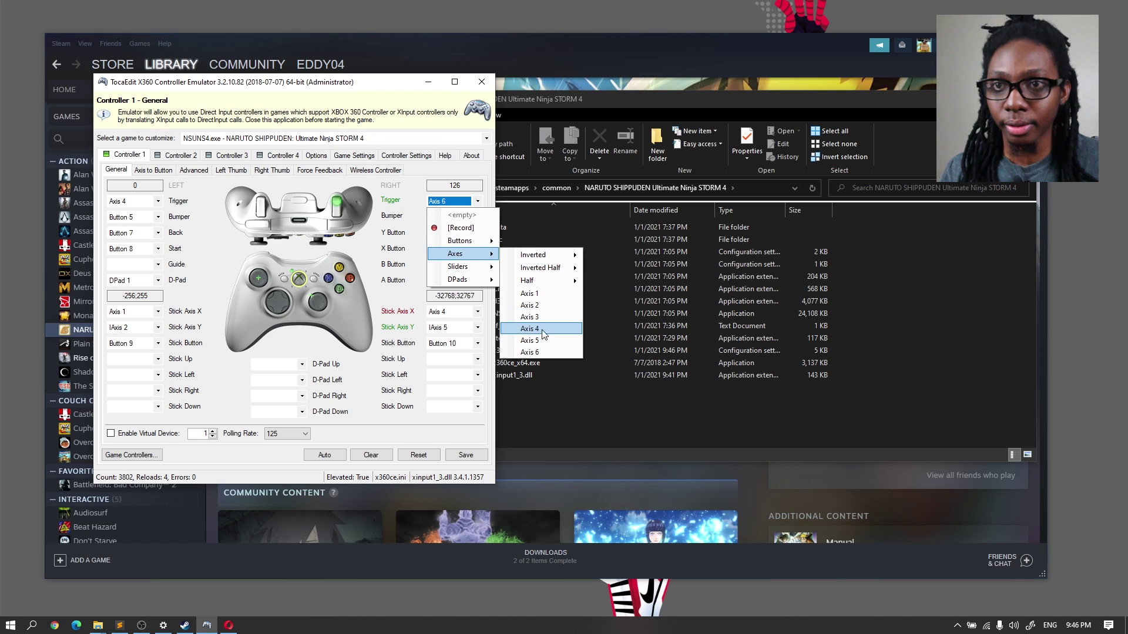
{"action": "left_click", "coordinate": [529, 341]}
{"action": "left_click", "coordinate": [158, 234]}
{"action": "mouse_move", "coordinate": [135, 272]}
{"action": "left_click", "coordinate": [211, 361]}
{"action": "left_click", "coordinate": [157, 248]}
{"action": "left_click", "coordinate": [212, 395]}
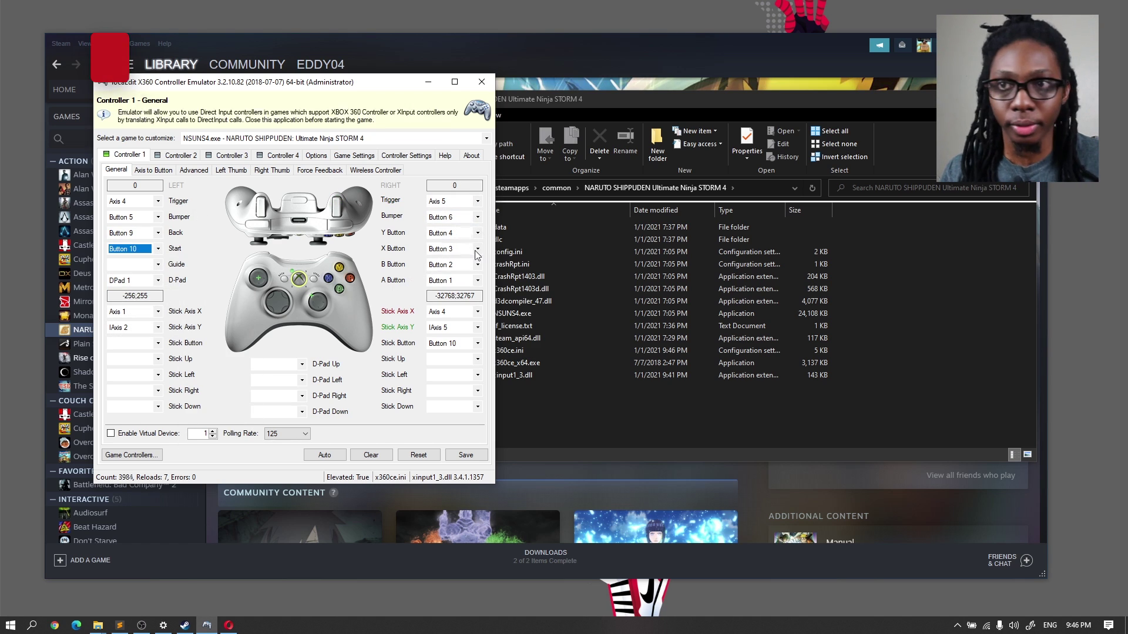
Step: Map X to Button 1, B to Button 3, A to Button 2, right stick X/Y to Axis 3 and inverted Axis 6
{"action": "left_click", "coordinate": [476, 249]}
{"action": "left_click", "coordinate": [477, 264]}
{"action": "left_click", "coordinate": [478, 280]}
{"action": "left_click", "coordinate": [478, 311]}
{"action": "left_click", "coordinate": [478, 327]}
{"action": "left_click", "coordinate": [614, 443]}
{"action": "left_click", "coordinate": [478, 343]}
{"action": "left_click", "coordinate": [535, 490]}
Step: Map the left stick click to Button 11 and right stick click to Button 12, then save
{"action": "left_click", "coordinate": [157, 343]}
{"action": "left_click", "coordinate": [211, 501]}
{"action": "left_click", "coordinate": [478, 343]}
{"action": "mouse_move", "coordinate": [473, 388]}
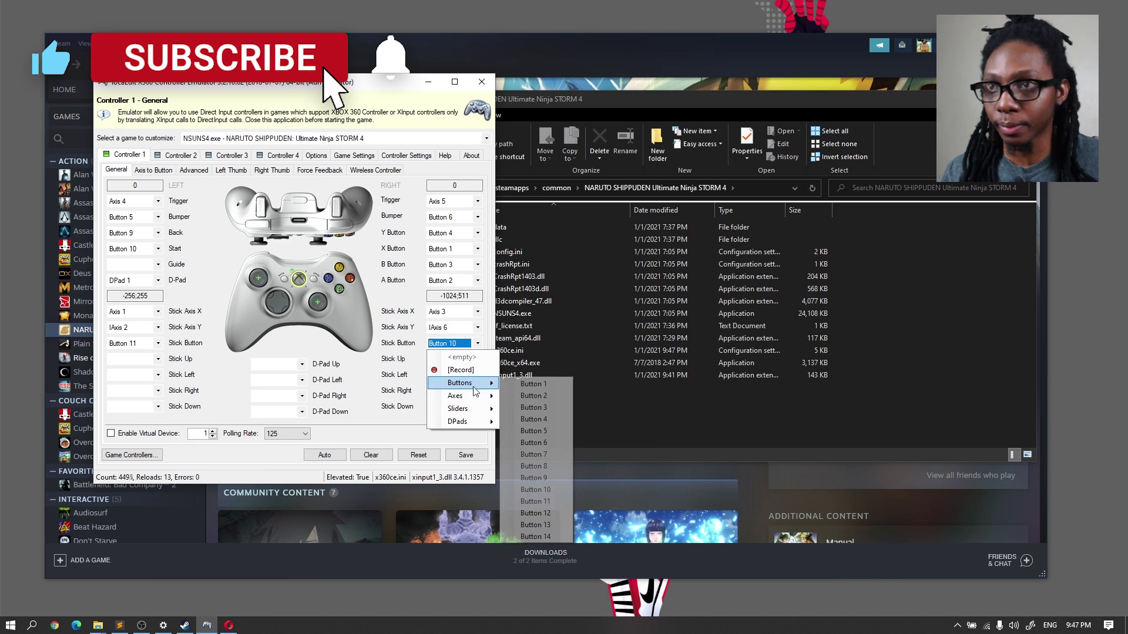
{"action": "left_click", "coordinate": [533, 513]}
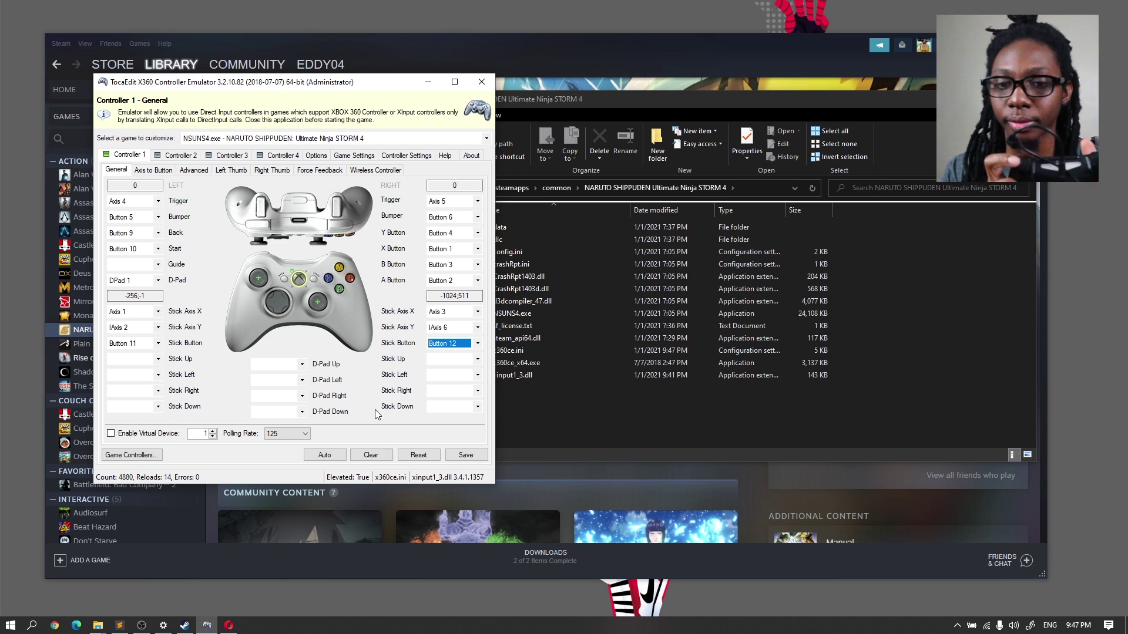
{"action": "left_click", "coordinate": [461, 459]}
{"action": "left_click", "coordinate": [462, 453]}
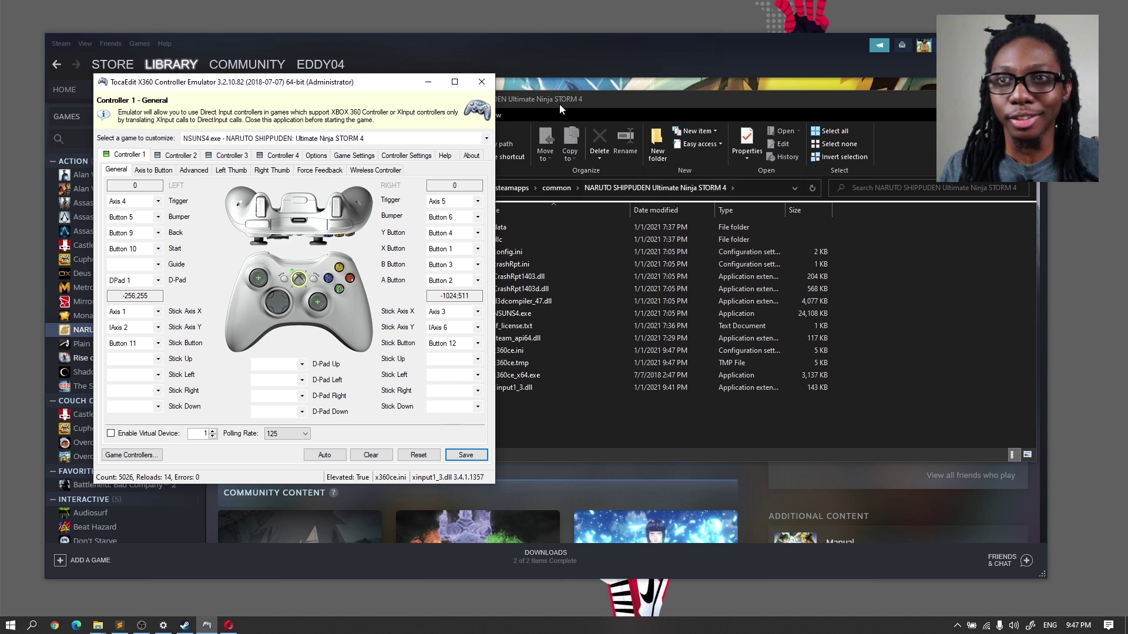
Step: Close x360ce, rename xinput1_3.dll to xinput9_1_0.dll, and select x360ce_x64.exe
{"action": "left_click", "coordinate": [481, 82]}
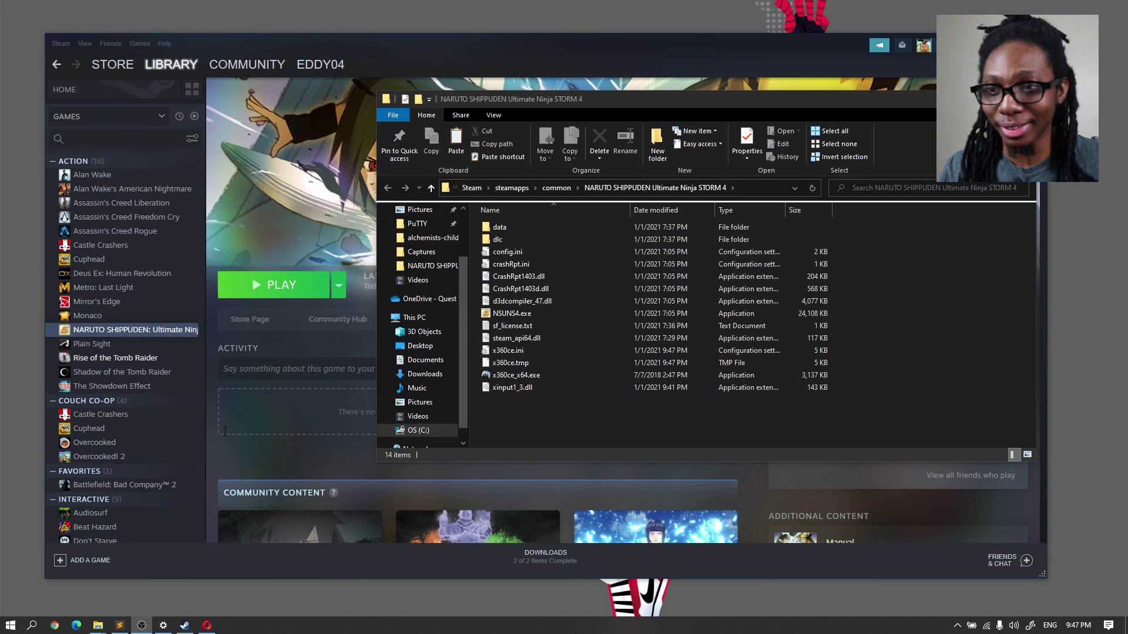
{"action": "left_click", "coordinate": [512, 375]}
{"action": "key", "text": "F2"}
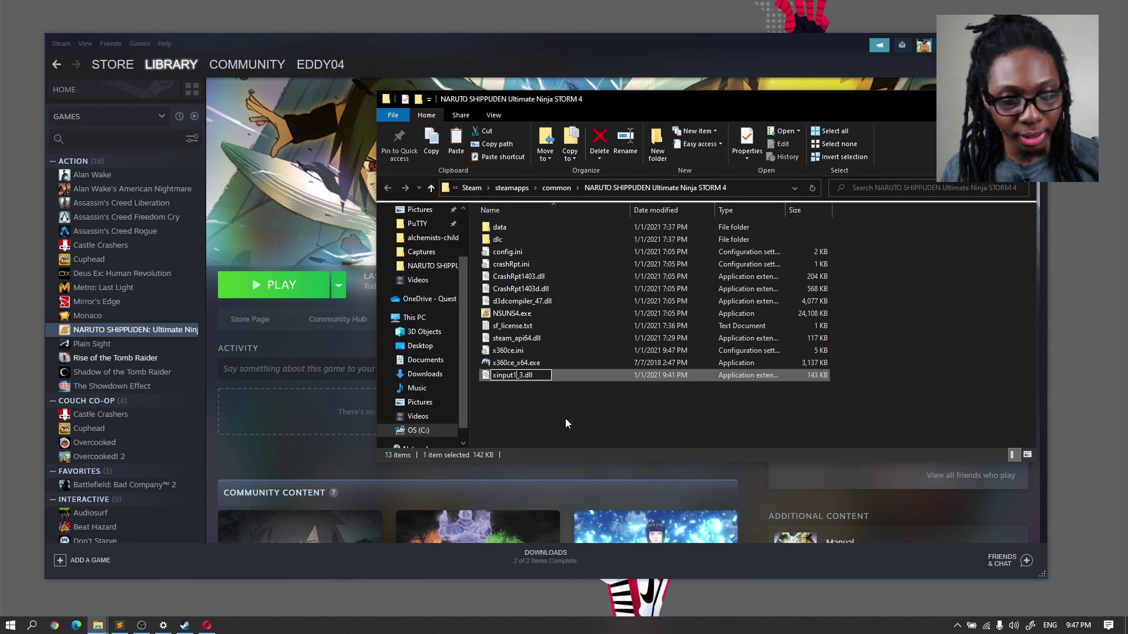
{"action": "key", "text": "BackSpace"}
{"action": "type", "text": "9"}
{"action": "key", "text": "Delete"}
{"action": "type", "text": "1_0"}
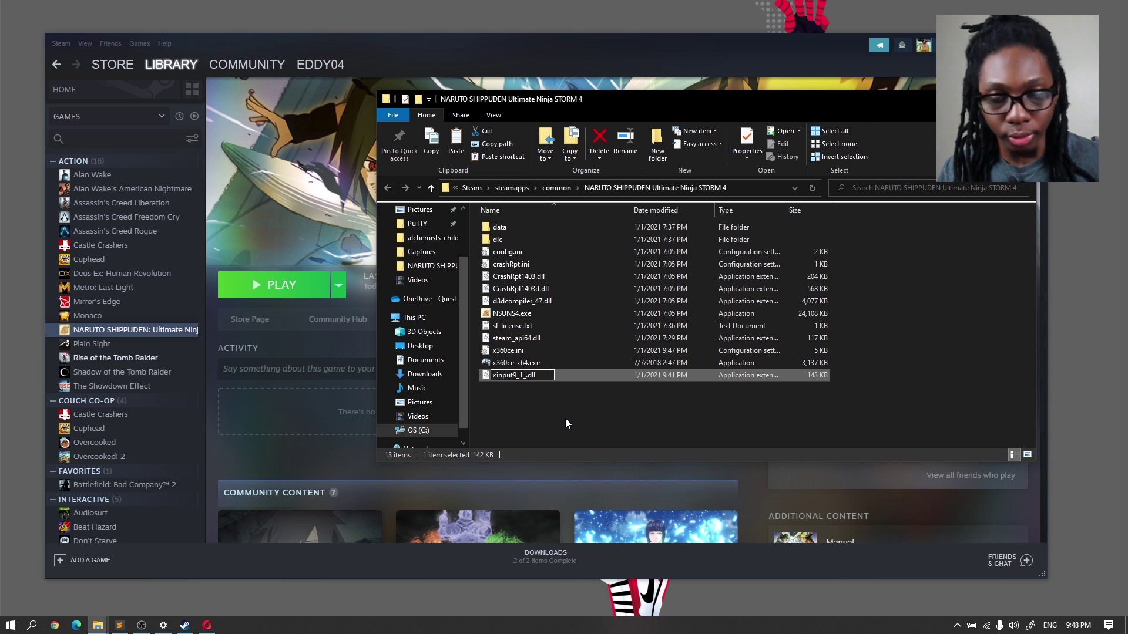
{"action": "left_click", "coordinate": [565, 419]}
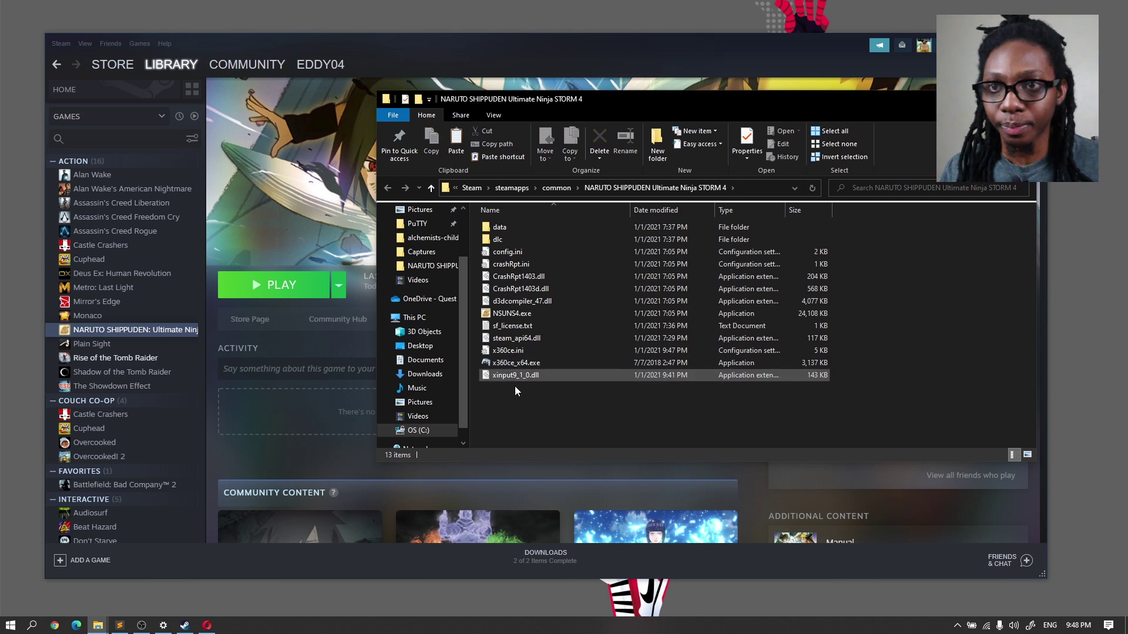
{"action": "right_click", "coordinate": [520, 405]}
{"action": "left_click", "coordinate": [518, 365]}
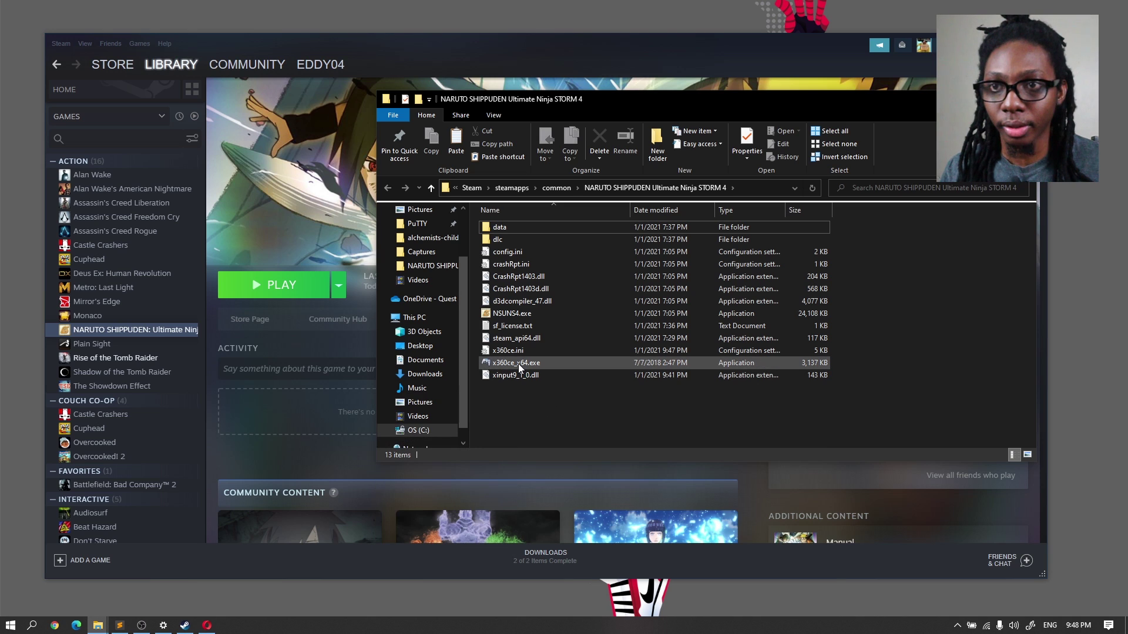
Step: Run x360ce_x64.exe as administrator so it reloads Controller 1's saved mappings with xinput9_1_0.dll
{"action": "right_click", "coordinate": [518, 363]}
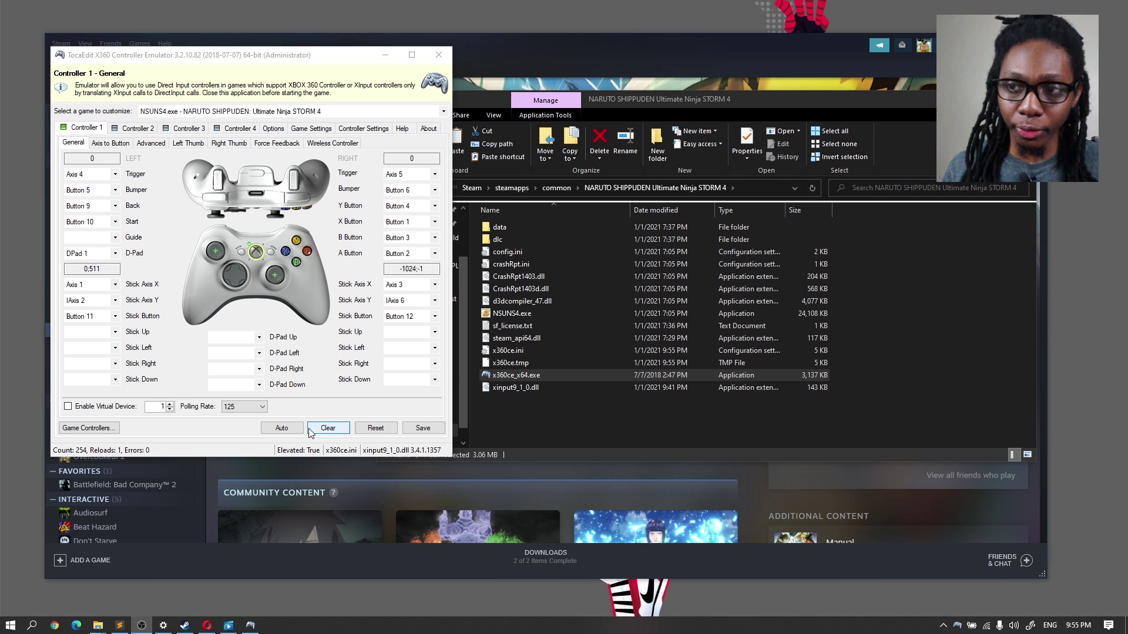
Step: Clear Controller 1's mappings with Yes, save the empty configuration, and close x360ce
{"action": "left_click", "coordinate": [329, 428]}
{"action": "left_click", "coordinate": [274, 276]}
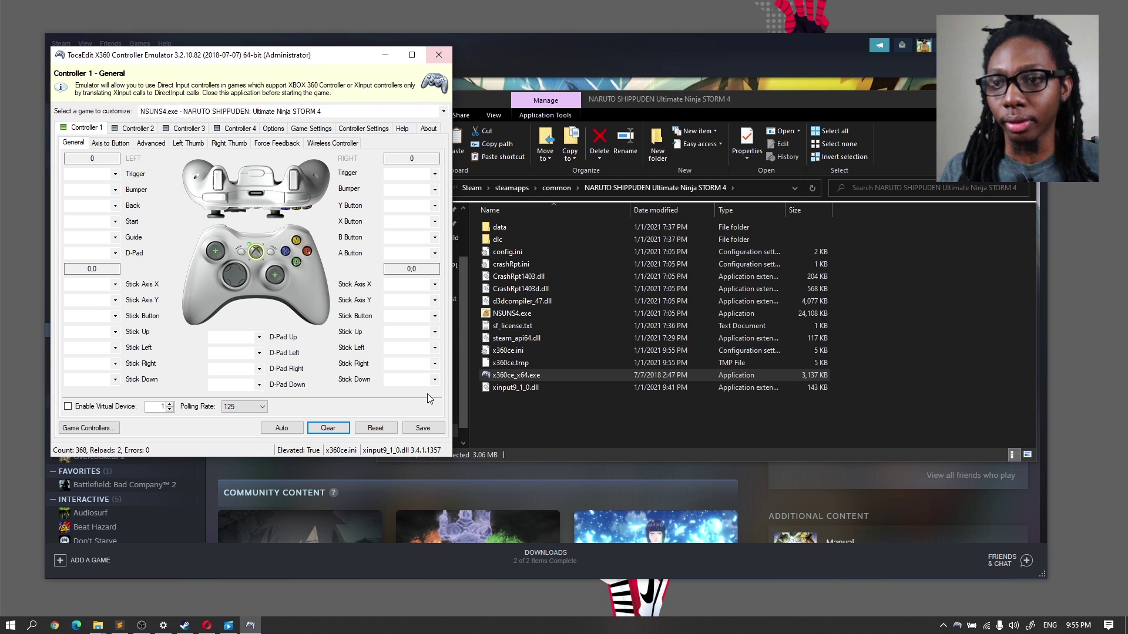
{"action": "left_click", "coordinate": [423, 428]}
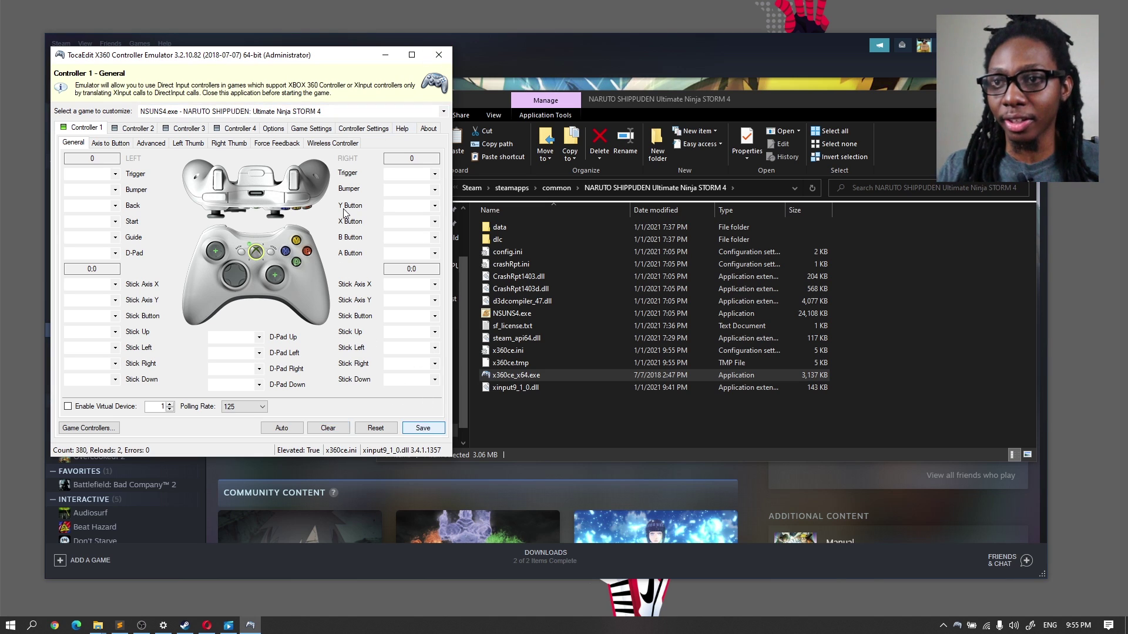
{"action": "left_click", "coordinate": [439, 55]}
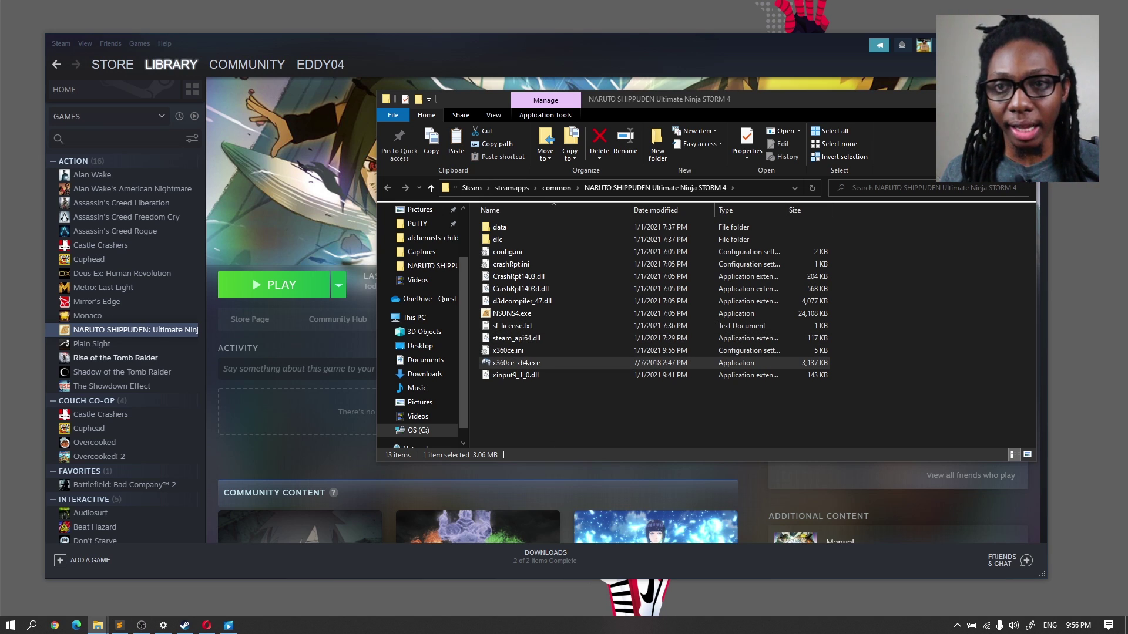
Step: Overwrite the Naruto Storm 4 folder's x360ce.ini with the 17 KB copy from Downloads, then launch x360ce_x64.exe
{"action": "left_click", "coordinate": [566, 414]}
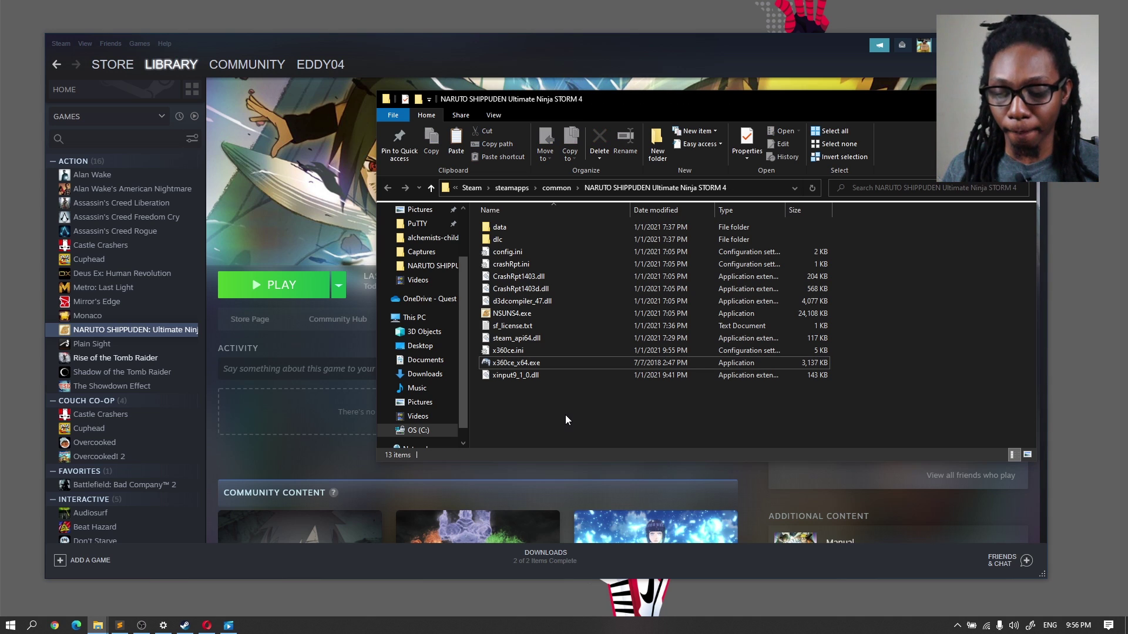
{"action": "key", "text": "ctrl+v"}
{"action": "left_click", "coordinate": [534, 224]}
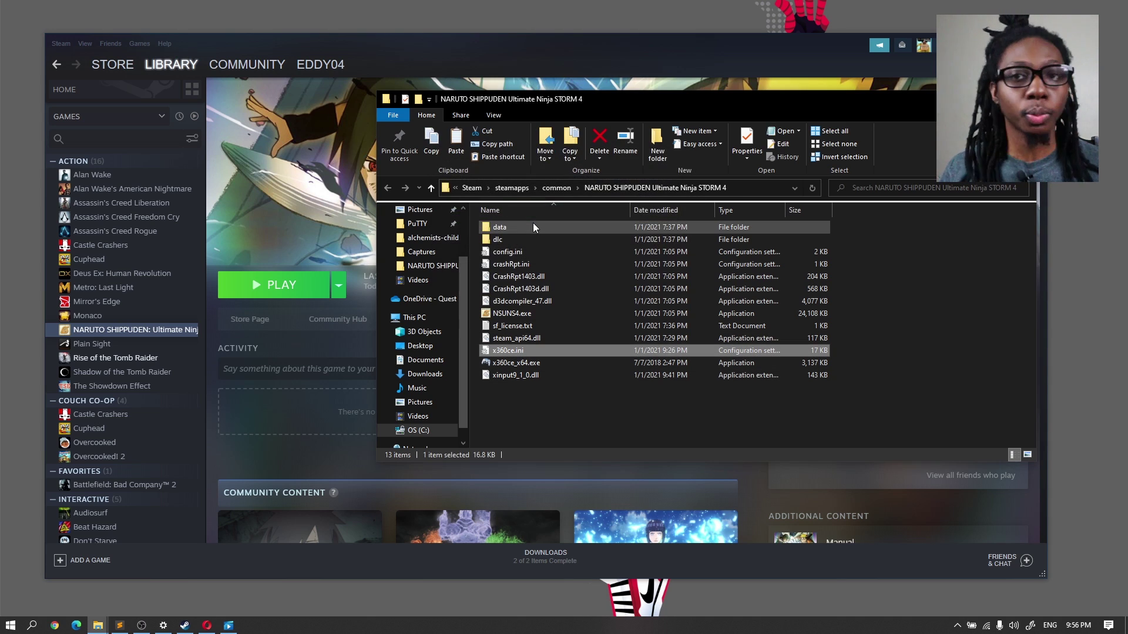
{"action": "double_click", "coordinate": [500, 363]}
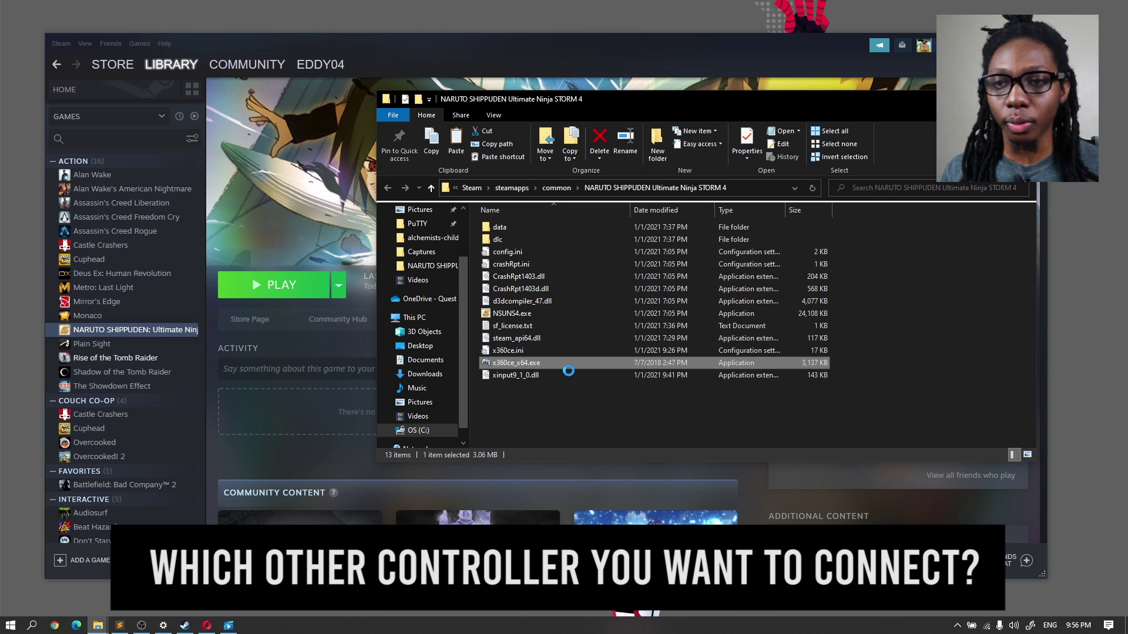
Step: Bring up the launch options for x360ce_x64.exe to run it as administrator
{"action": "right_click", "coordinate": [514, 364]}
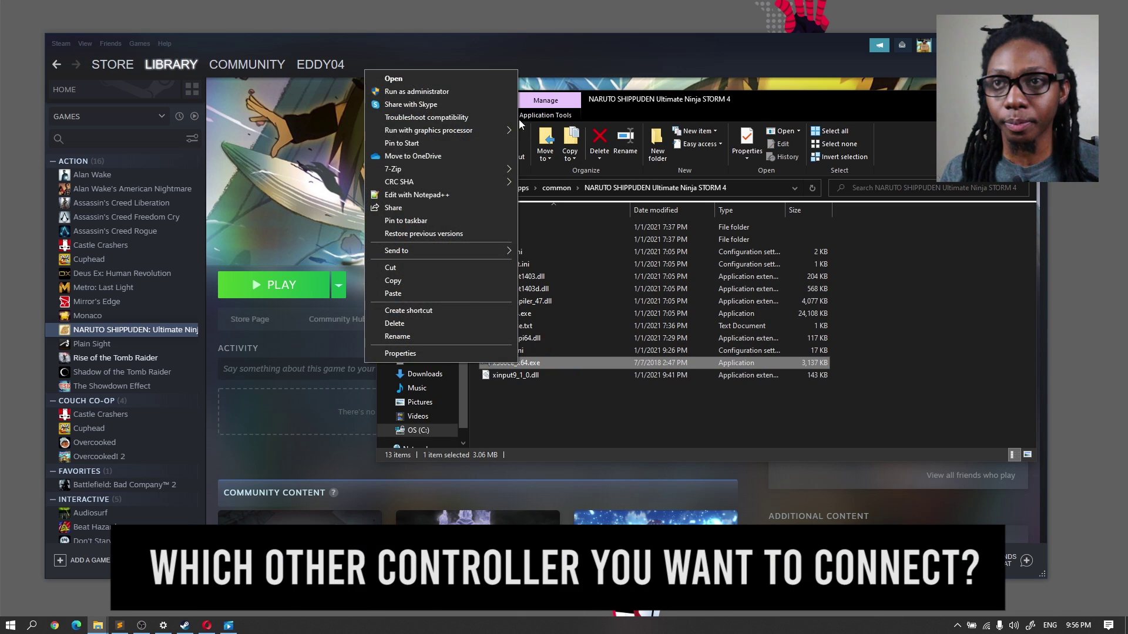